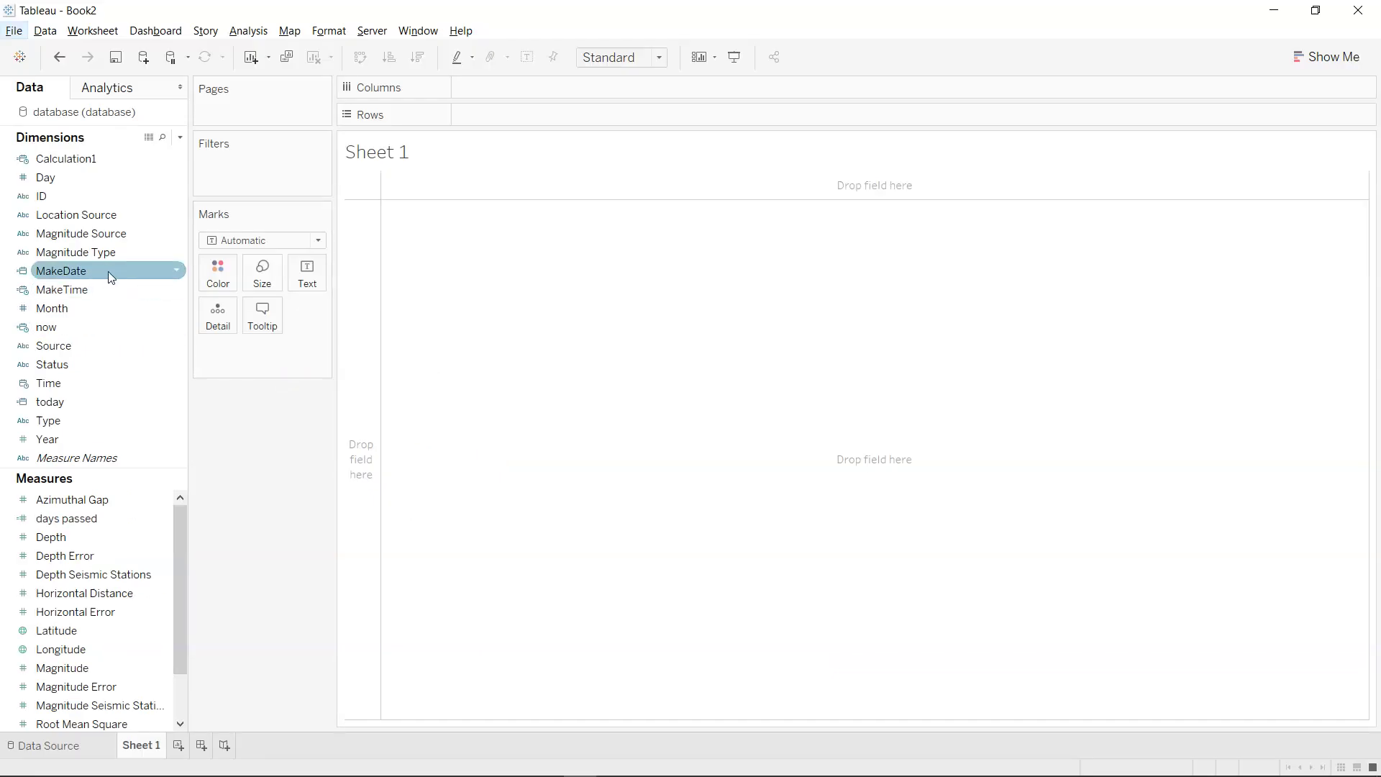
left_click(178, 273)
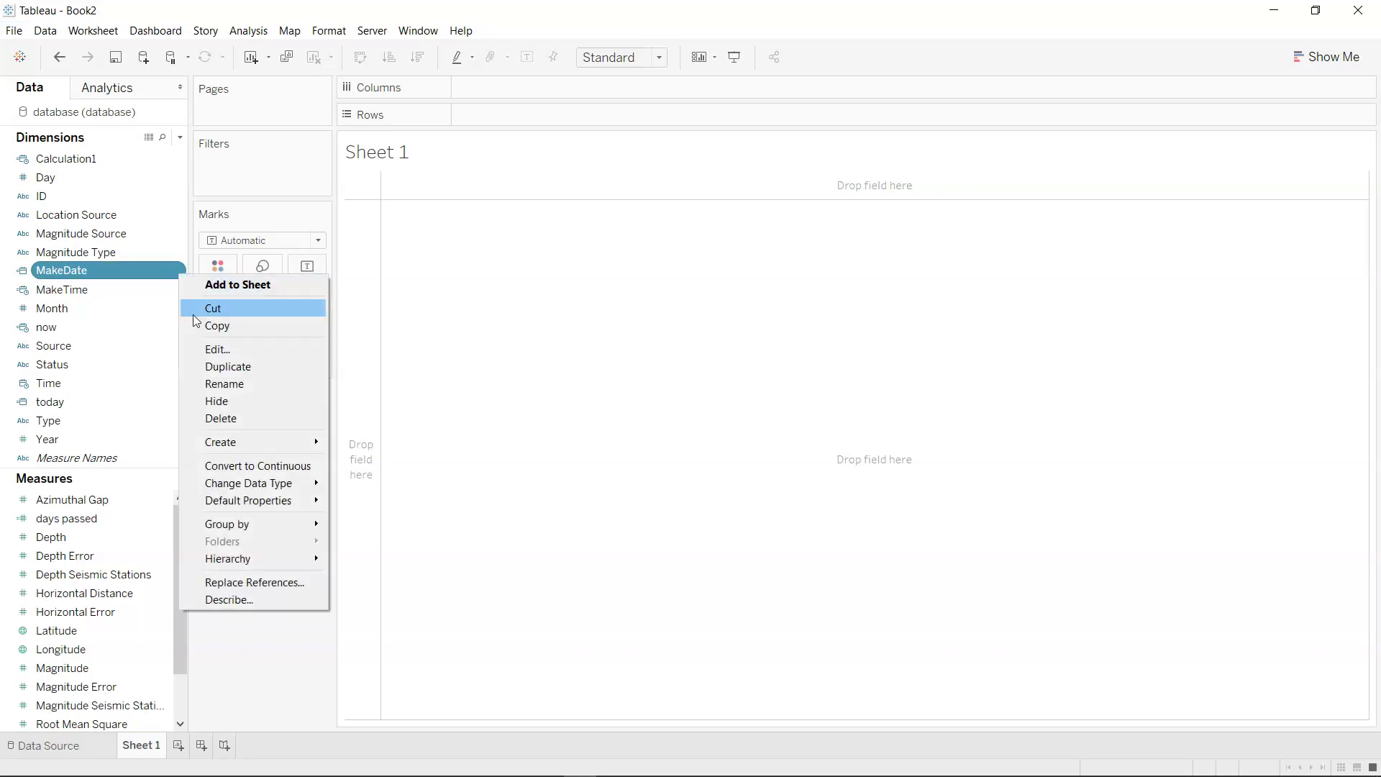
left_click(243, 347)
left_click(317, 277)
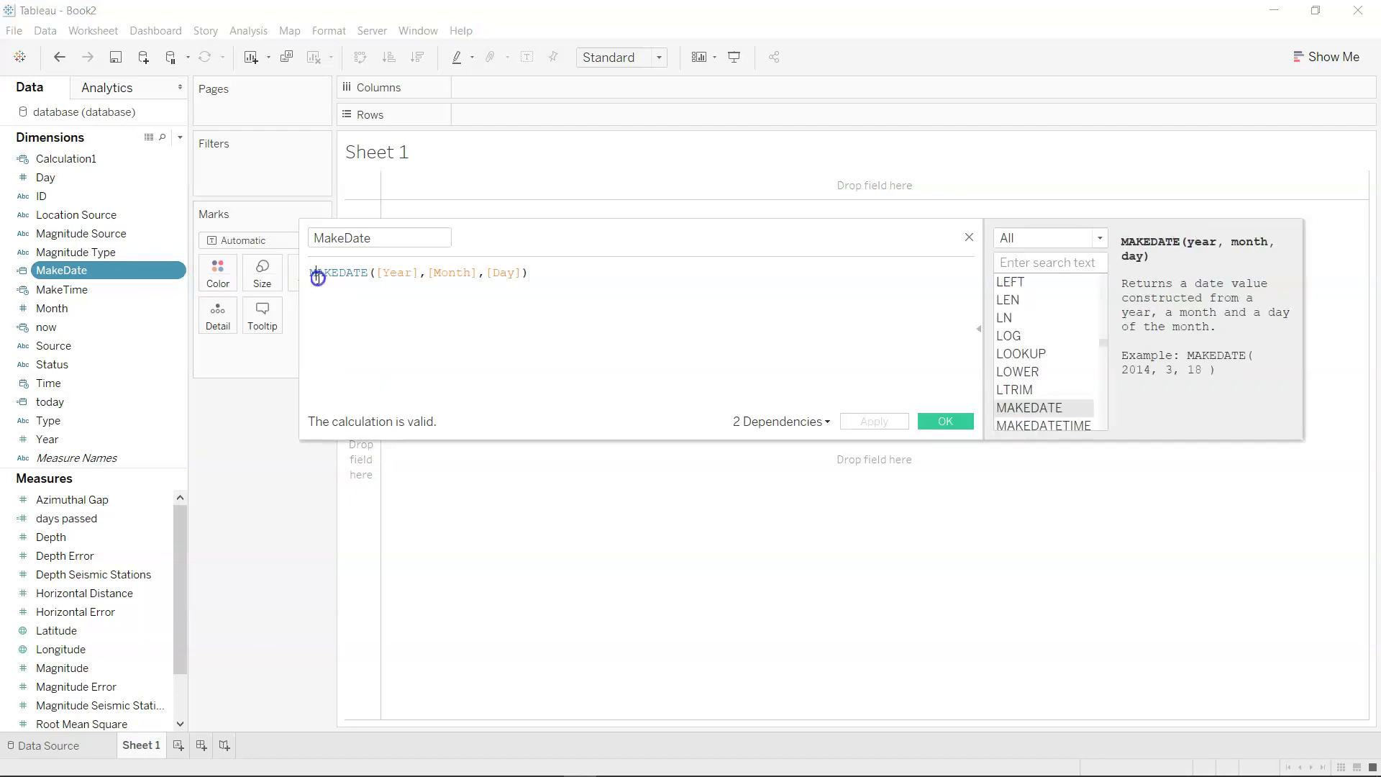
left_click(379, 273)
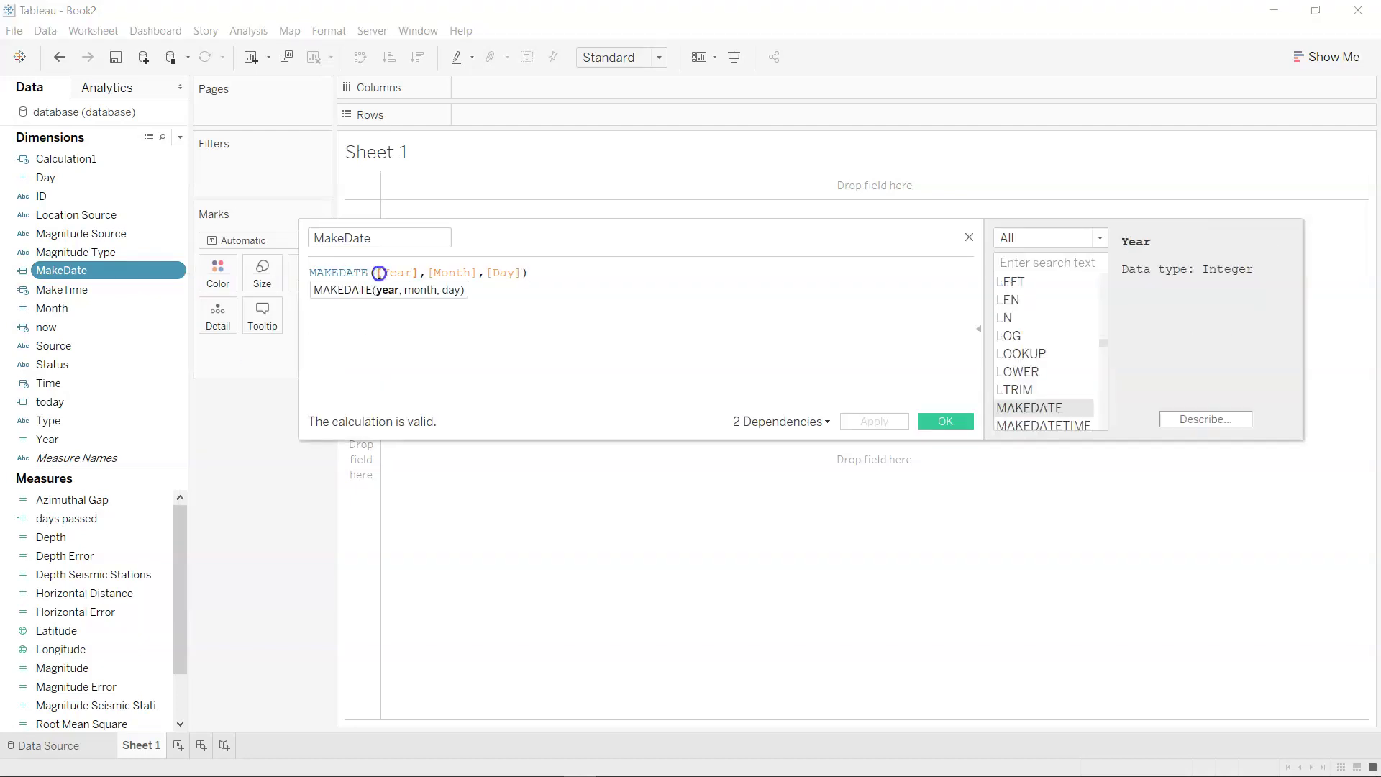
left_click_drag(379, 273, 512, 273)
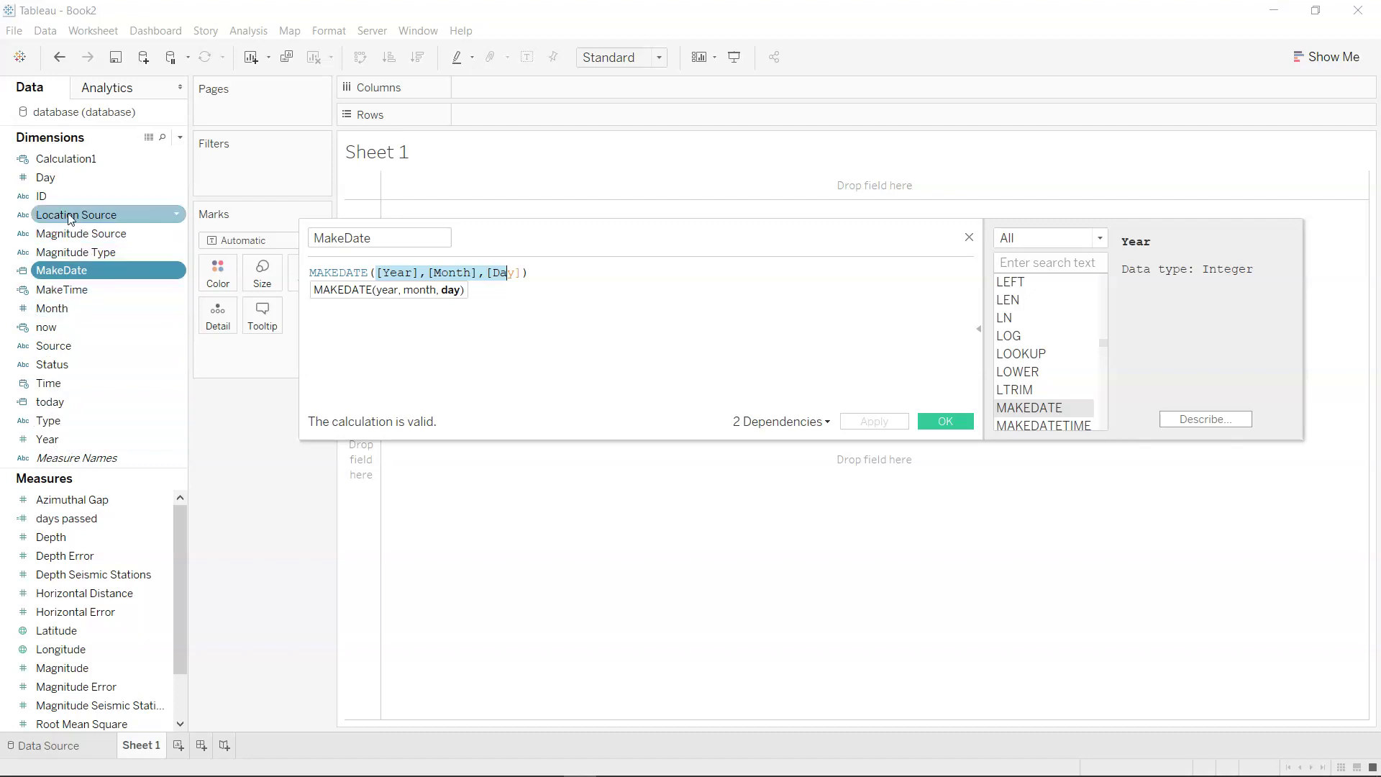
left_click(930, 420)
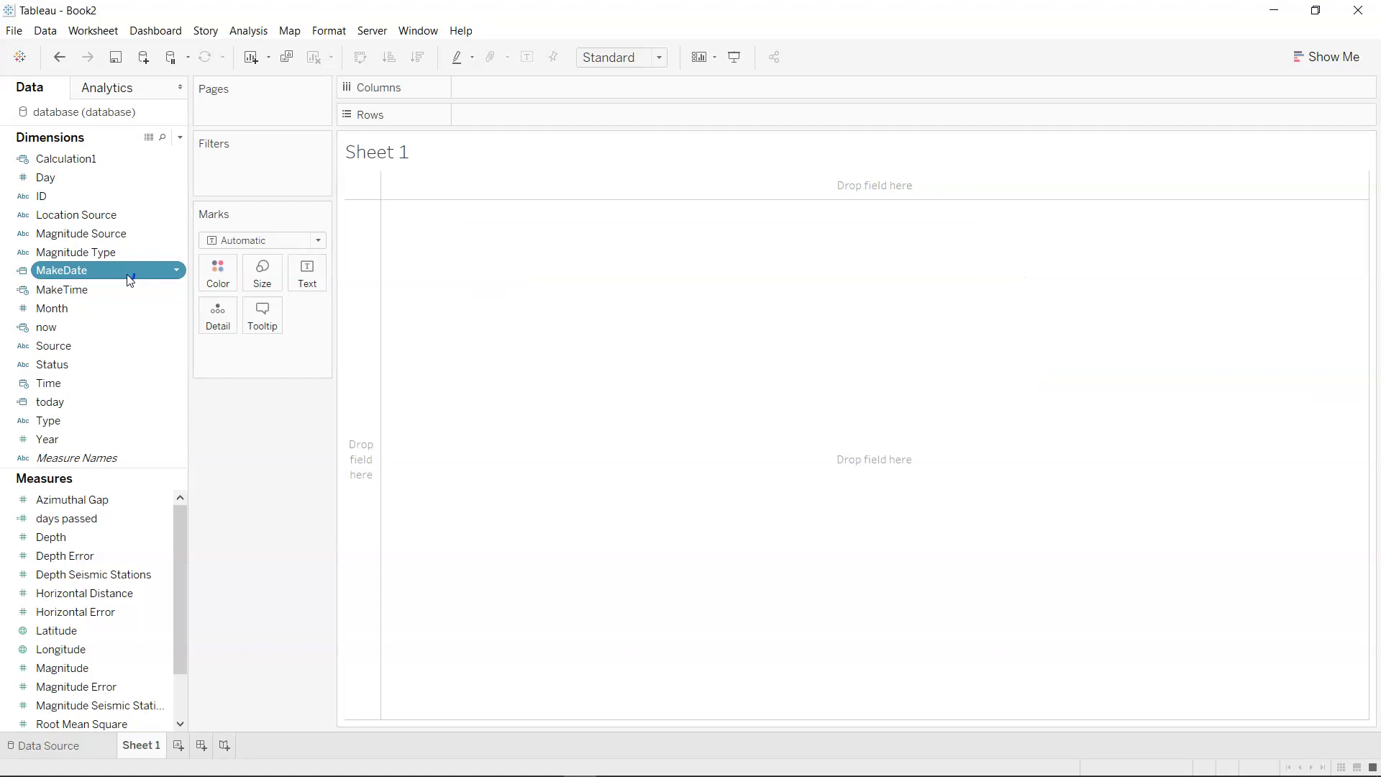
Put MakeDate on Rows as a discrete Day-level date, listing each day
left_click_drag(130, 281, 543, 130)
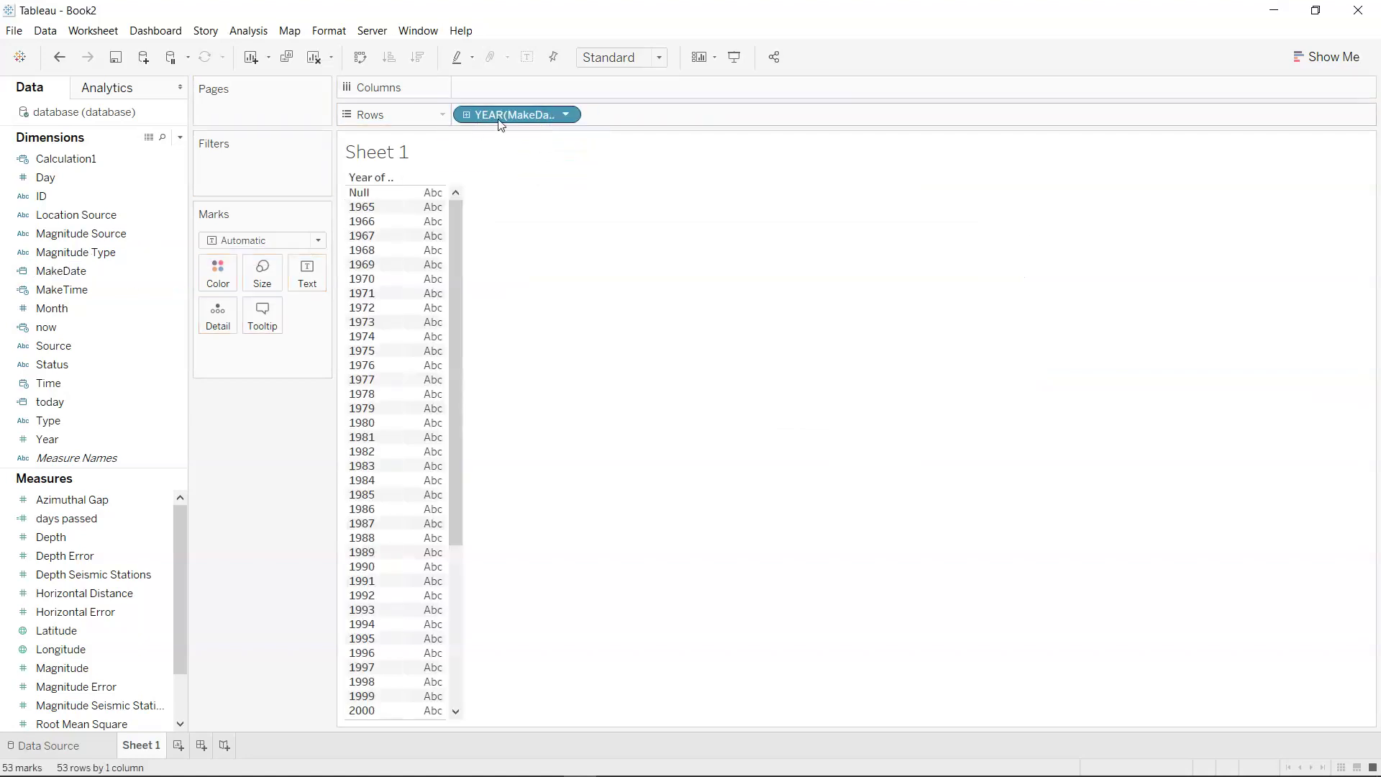
left_click(565, 115)
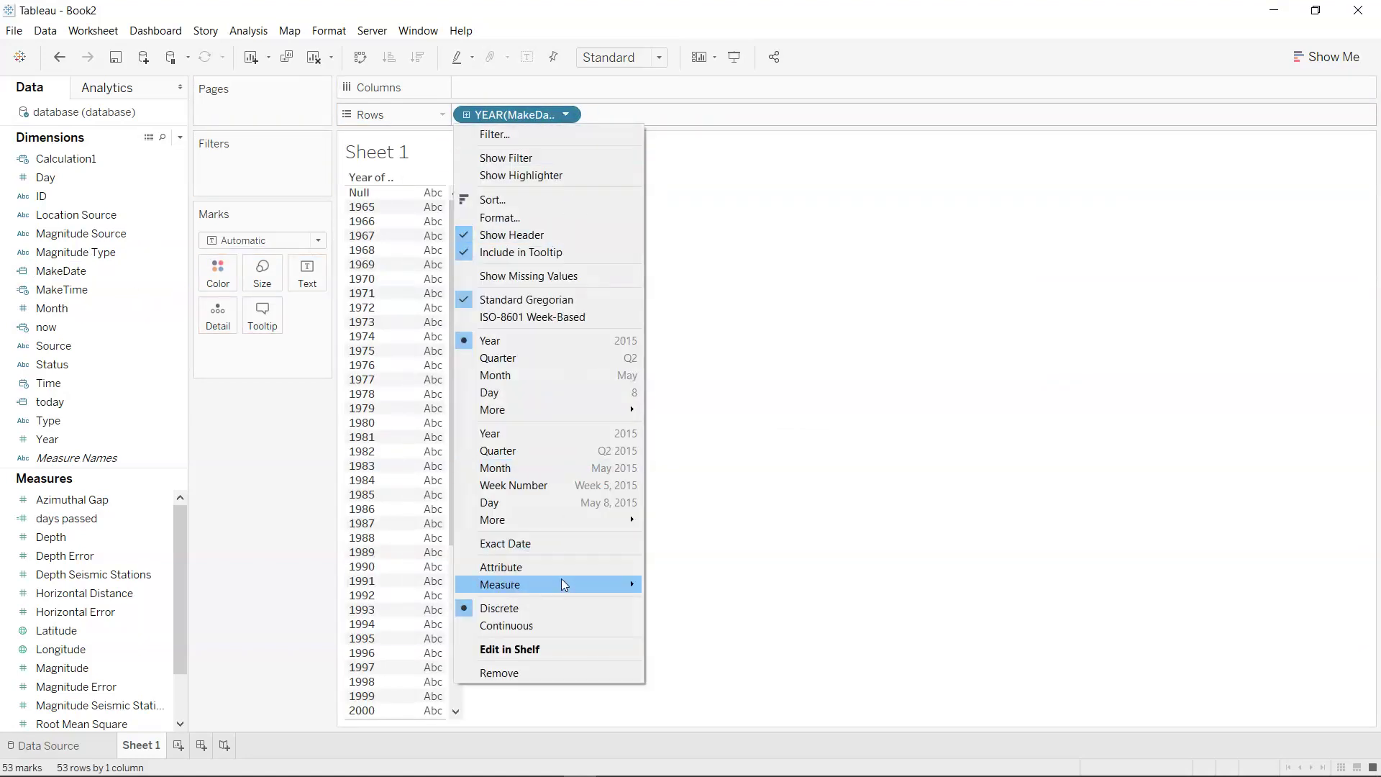
left_click(537, 503)
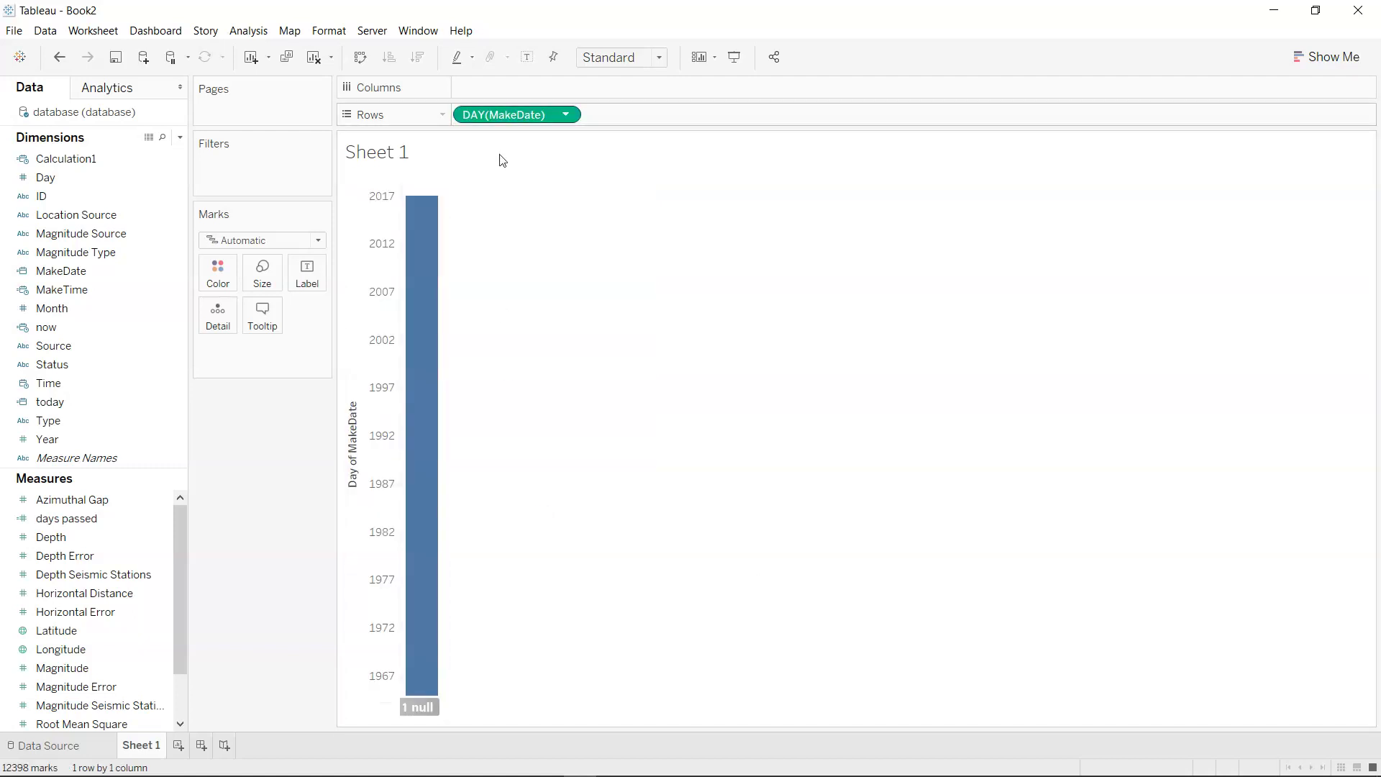
left_click(565, 114)
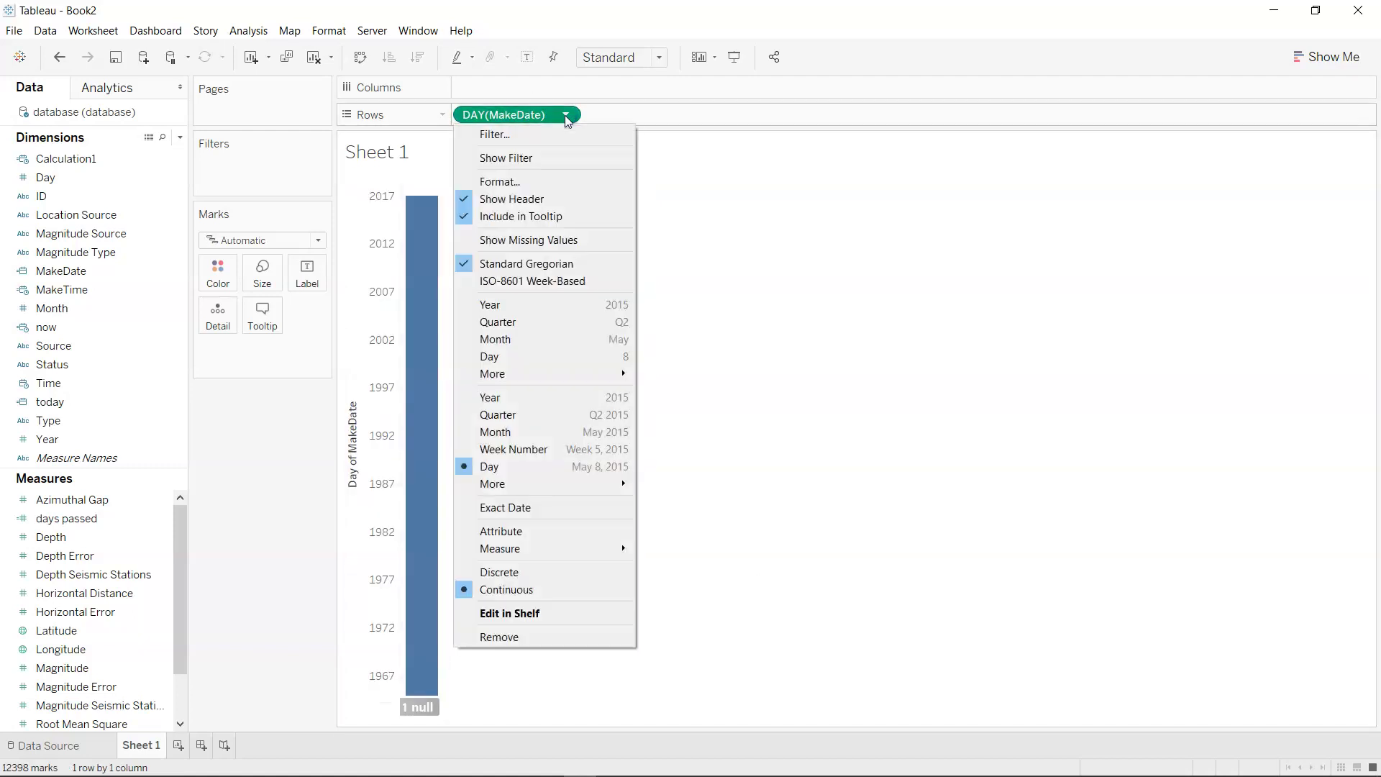
left_click(492, 572)
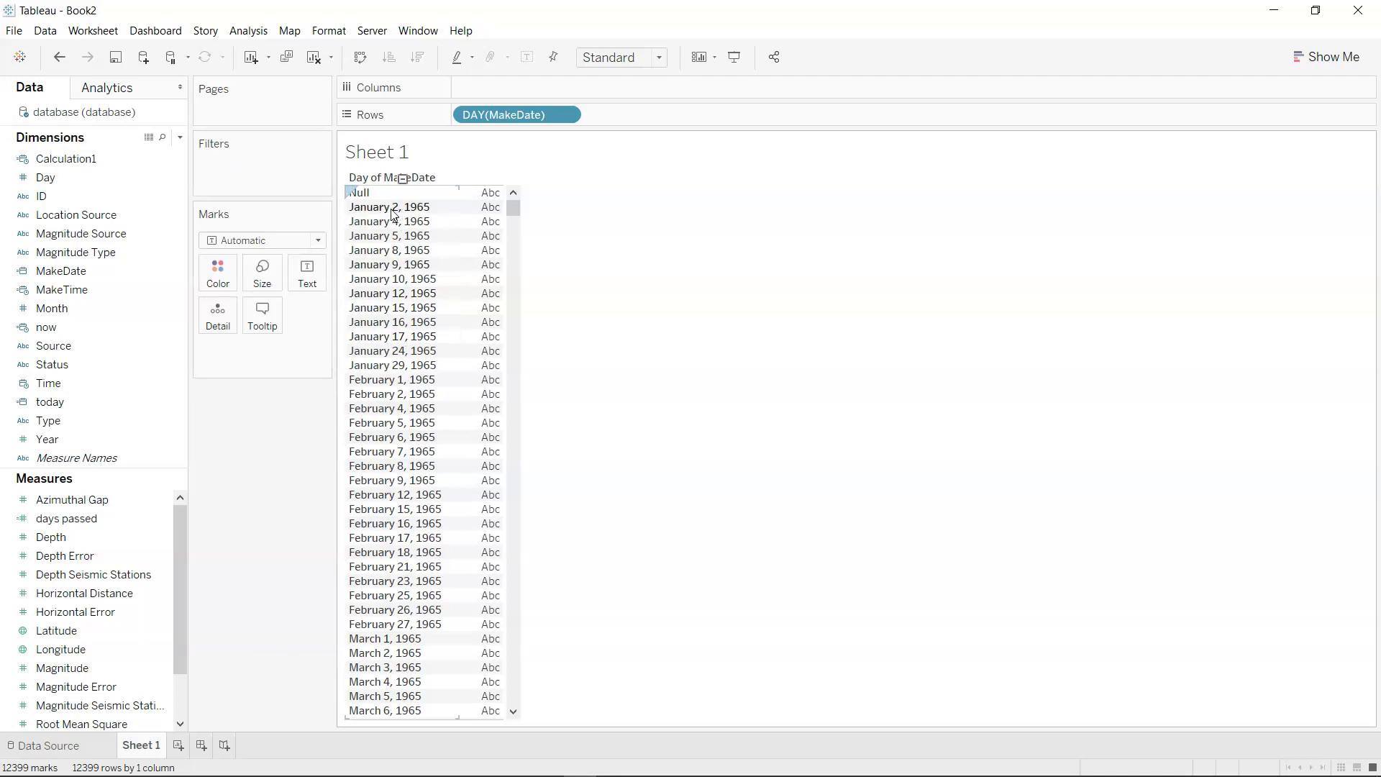
left_click(181, 137)
Start a new calculated field named 'Date Evaluation'
left_click(158, 154)
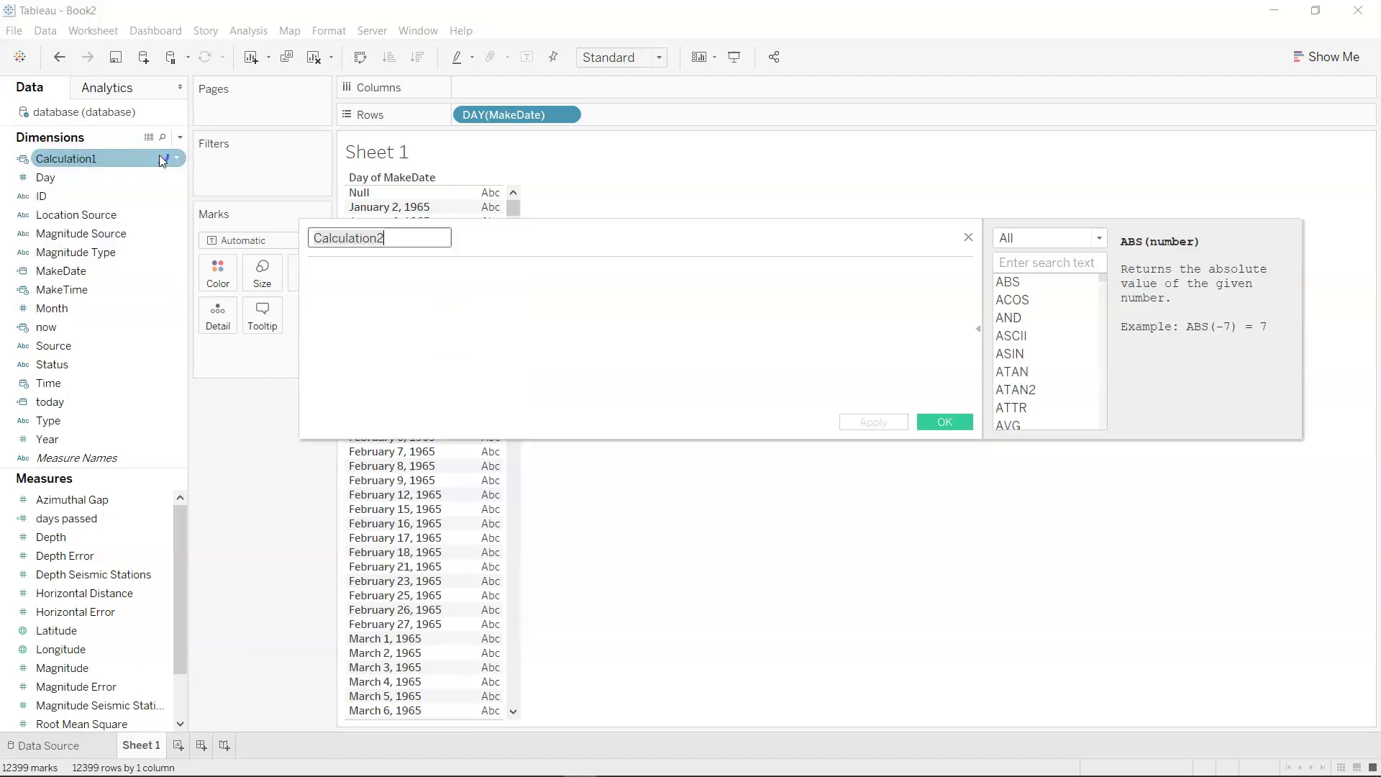
type("date")
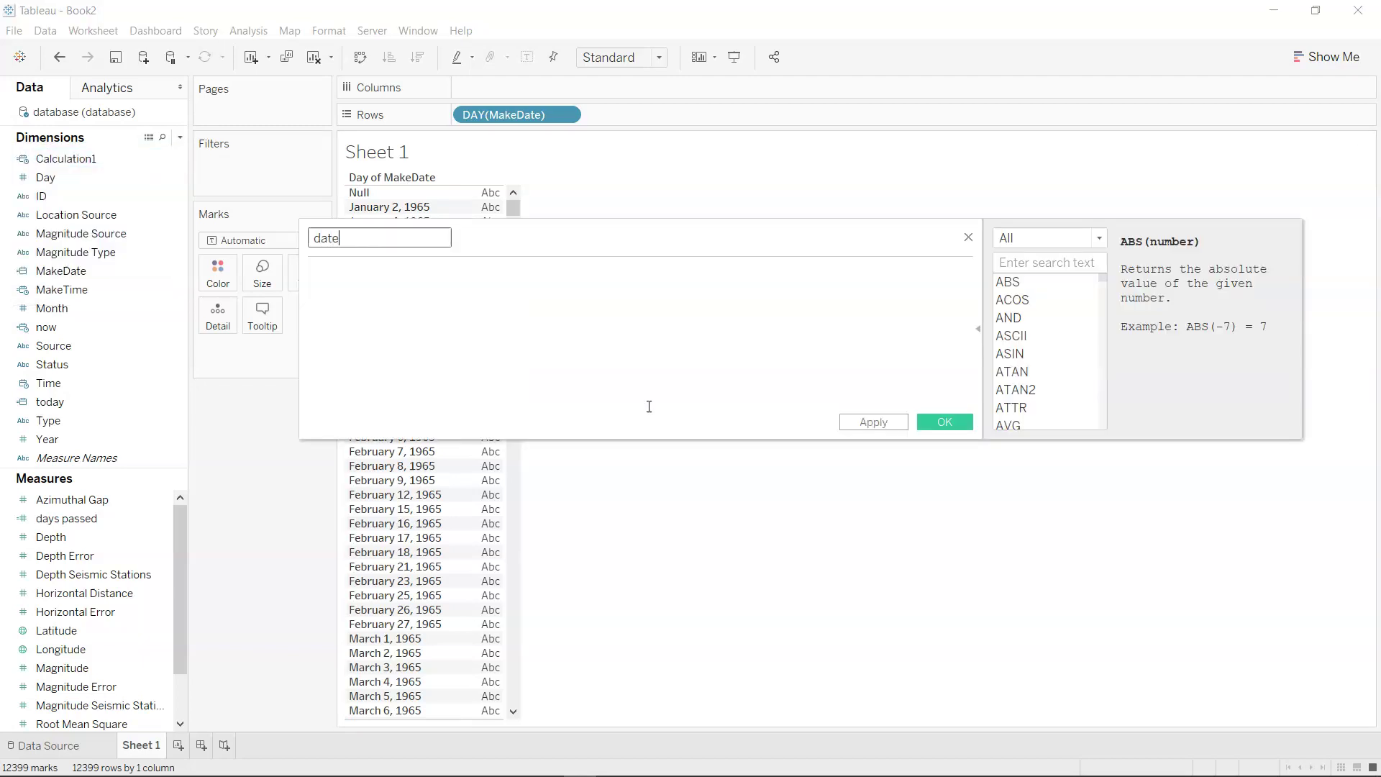
key("BackSpace")
key("BackSpace")
key("BackSpace")
key("BackSpace")
type("Date Evaluation")
key("Tab")
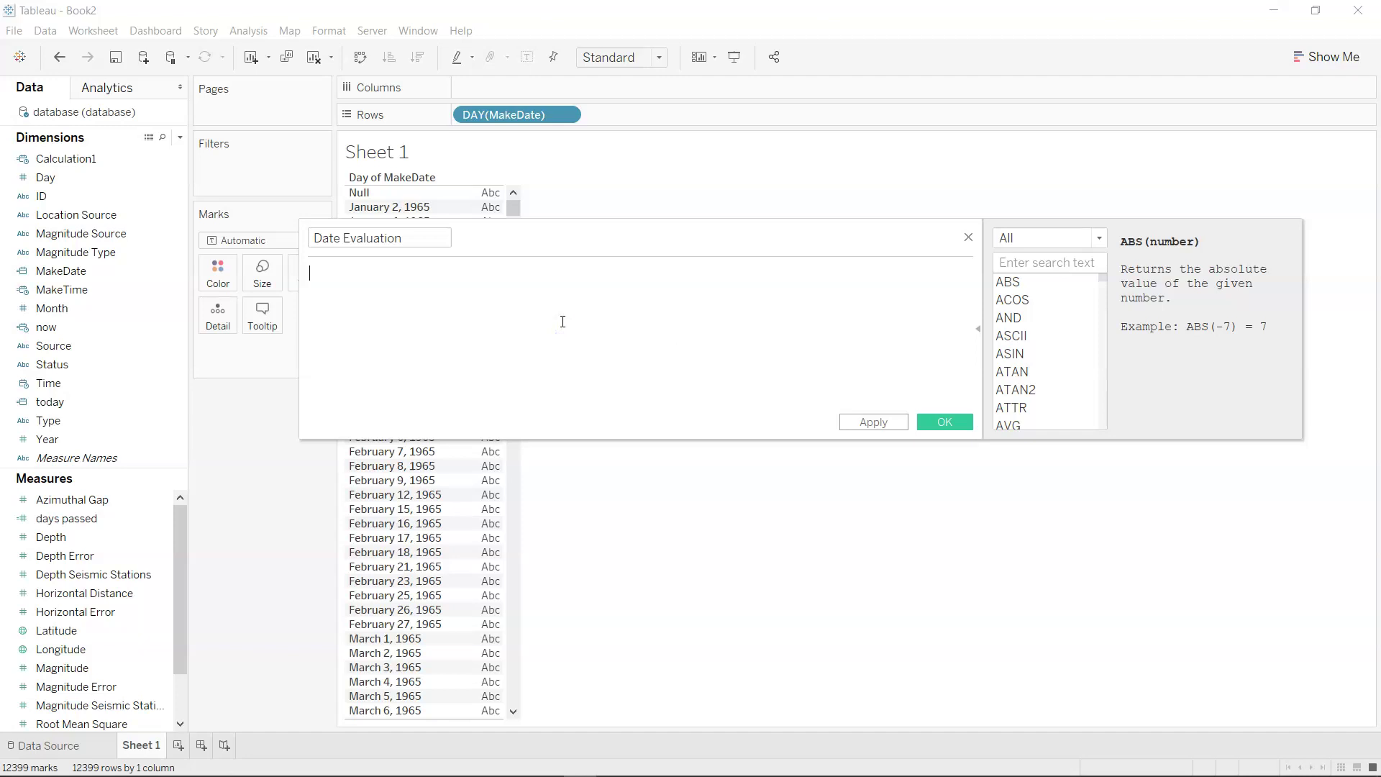
Enter the formula ISDATE([MakeDate]) in the calculation editor
type("IS")
key("Return")
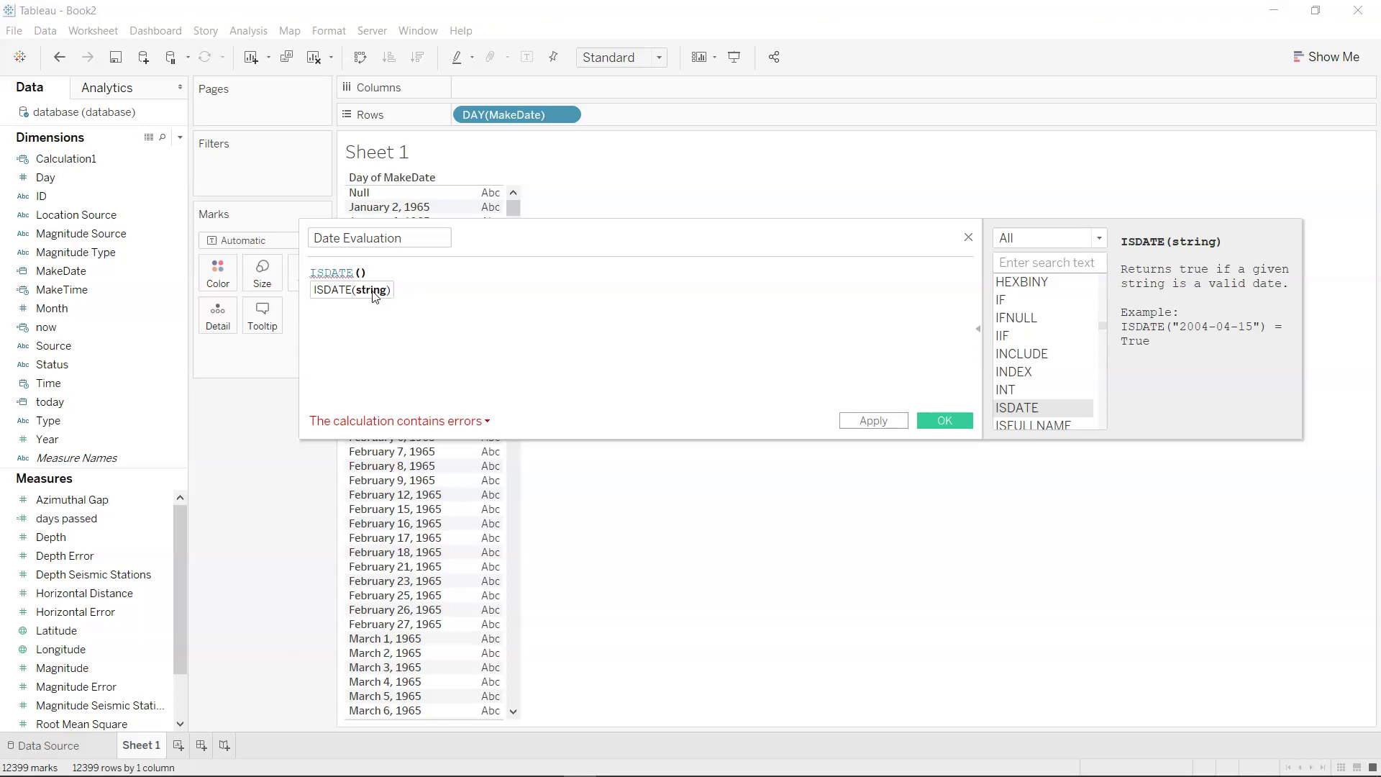
type("ma")
key("BackSpace")
key("BackSpace")
type("Make")
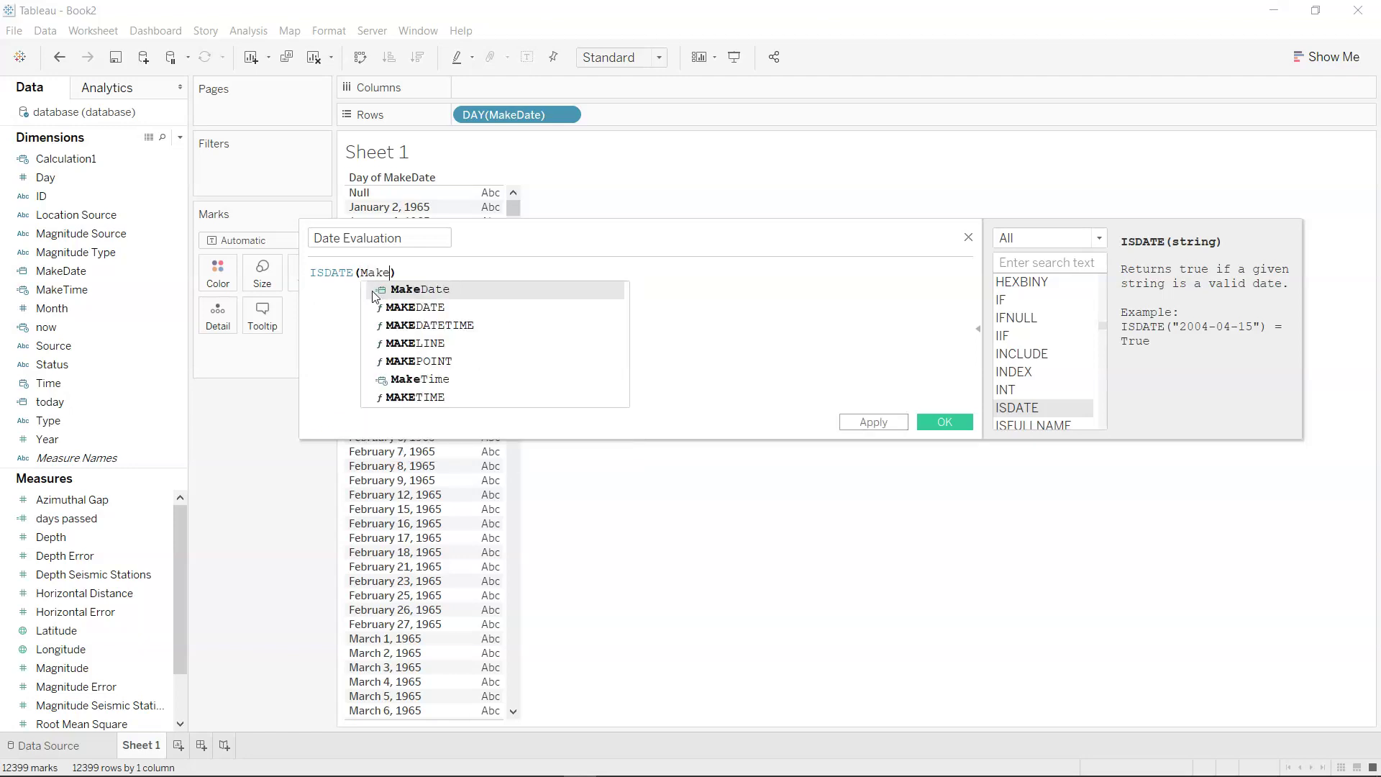
left_click(373, 294)
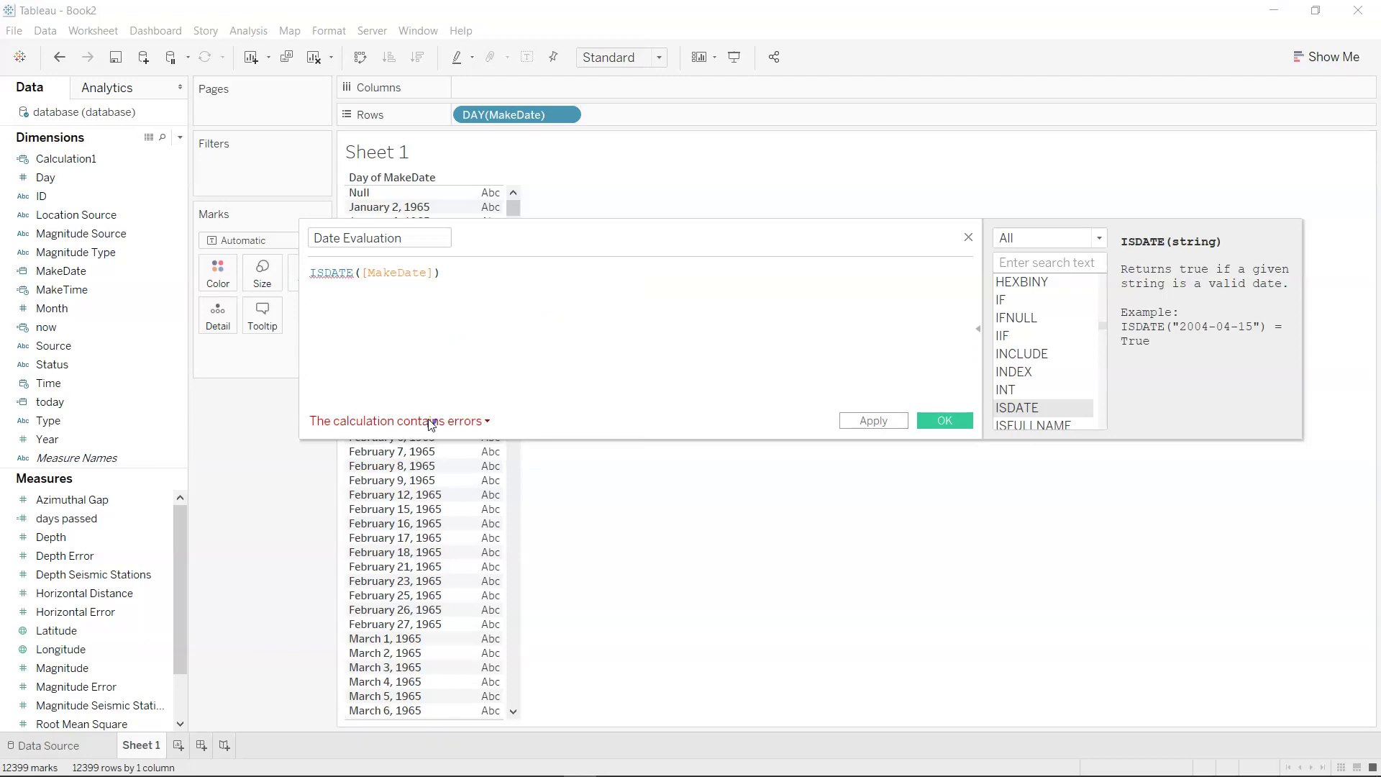
Fix the formula error by changing it to ISDATE(STR([MakeDate])), then apply it
left_click(432, 423)
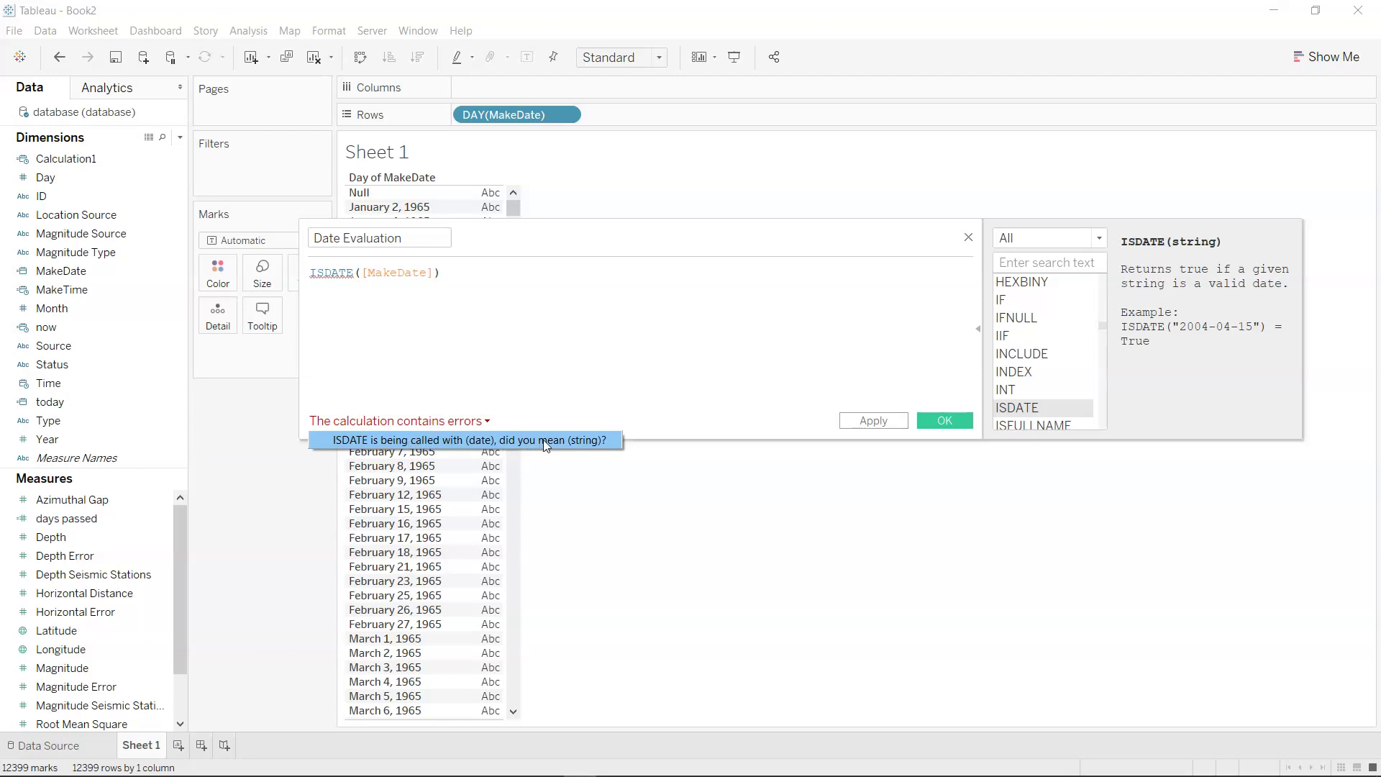
left_click(434, 274)
left_click(374, 271)
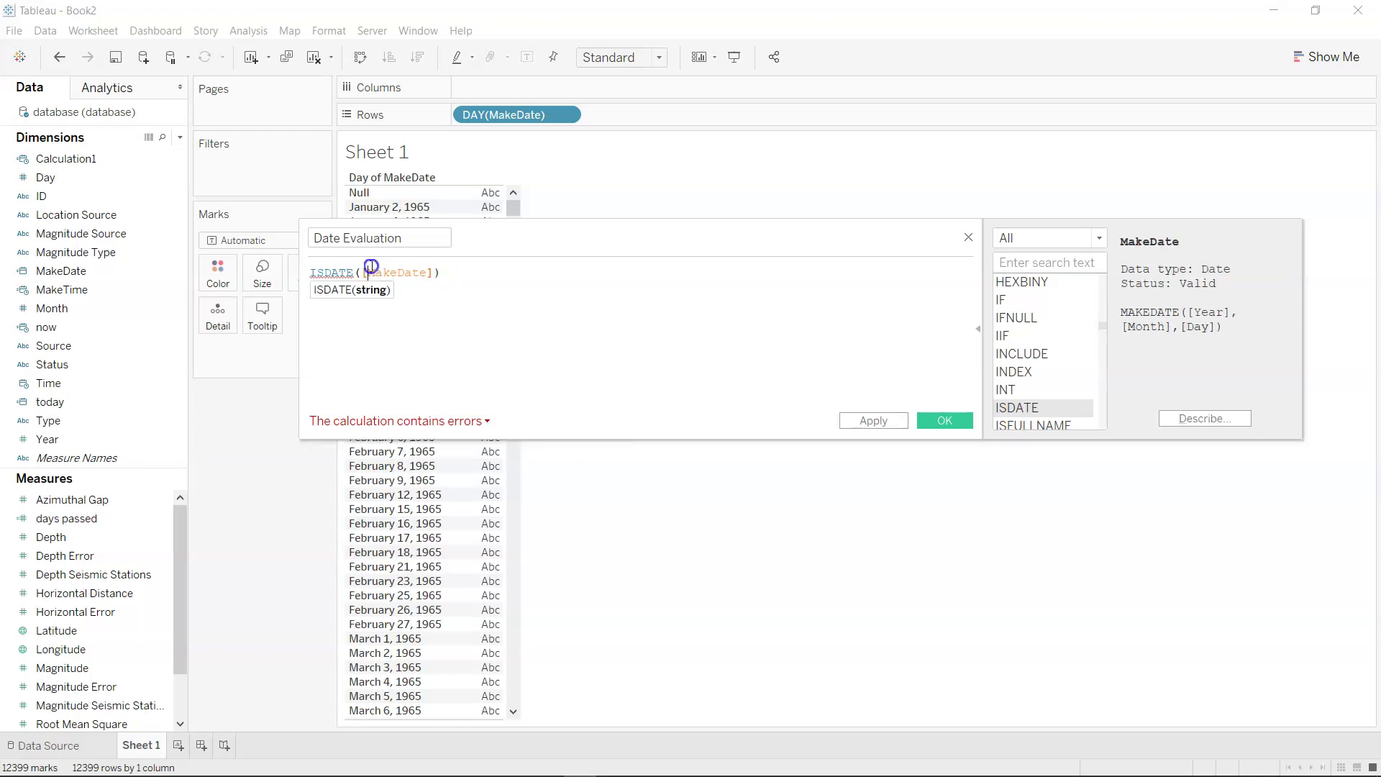
type("STR")
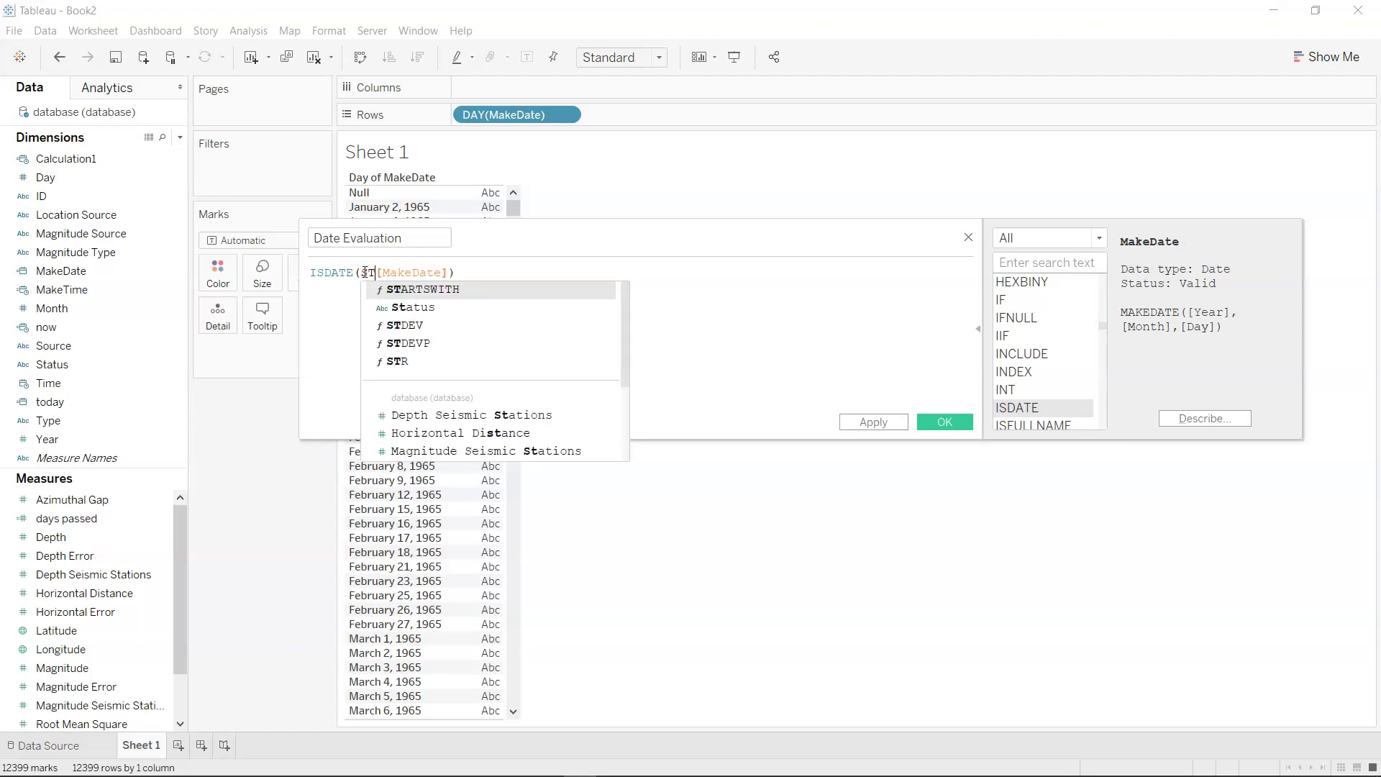
type("(")
key("End")
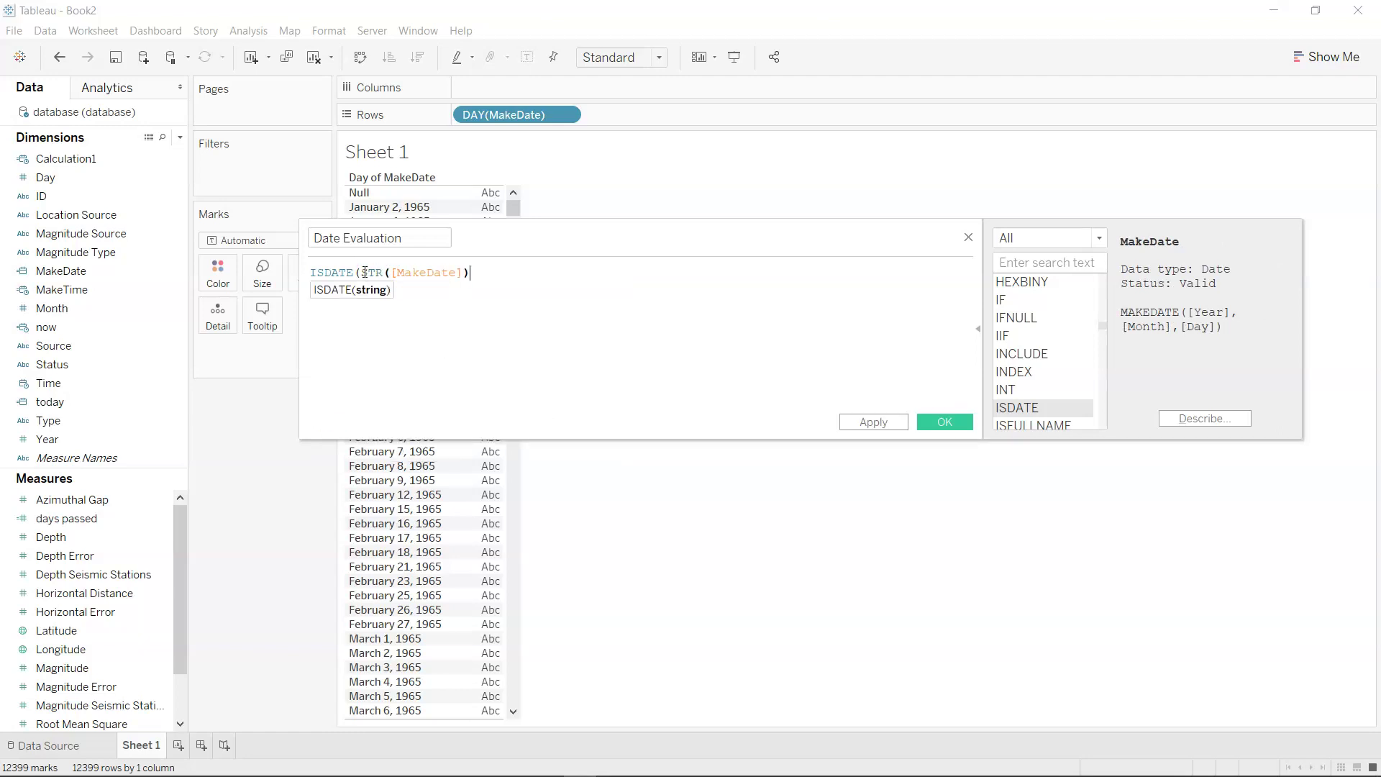
type(")")
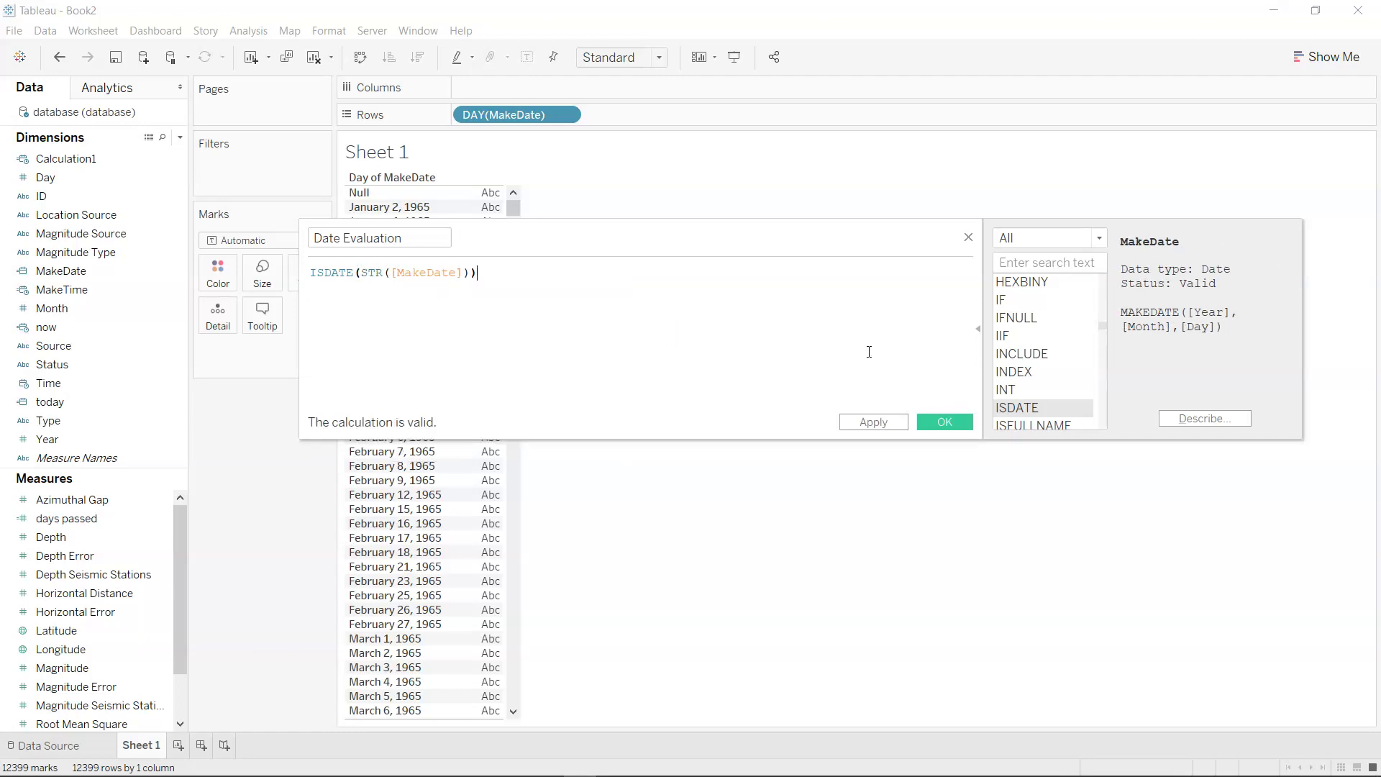
left_click(885, 426)
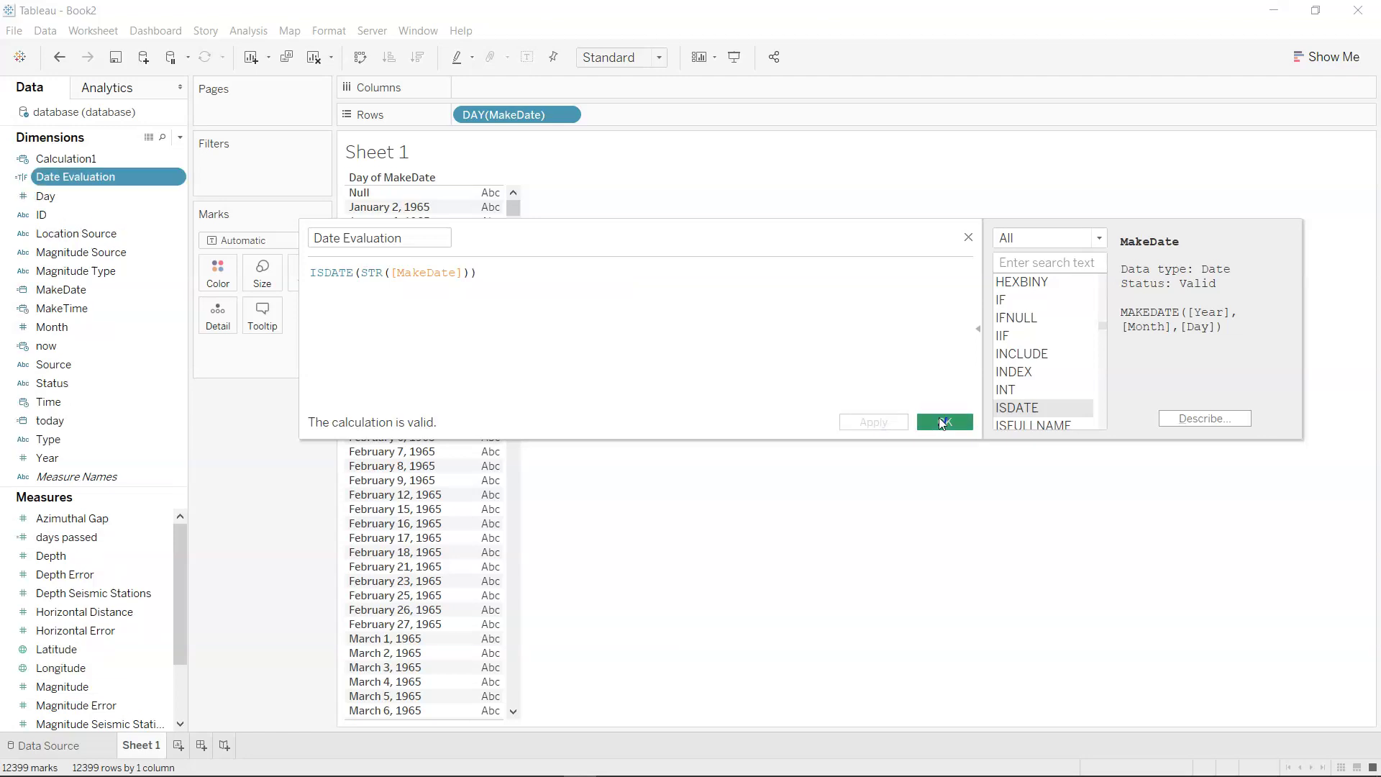
Add Date Evaluation to Rows, placed after DAY(MakeDate), to show True/False per date
left_click(942, 423)
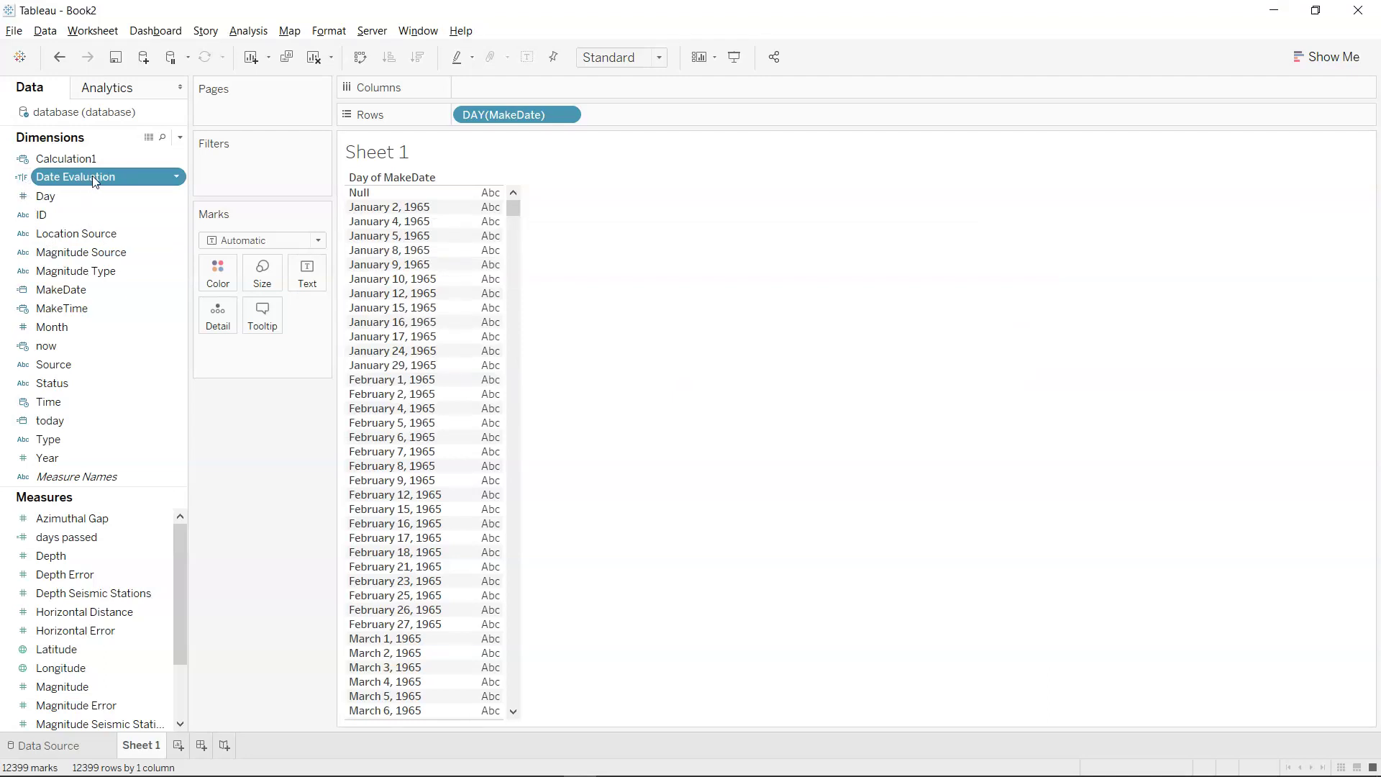
left_click_drag(92, 175, 492, 232)
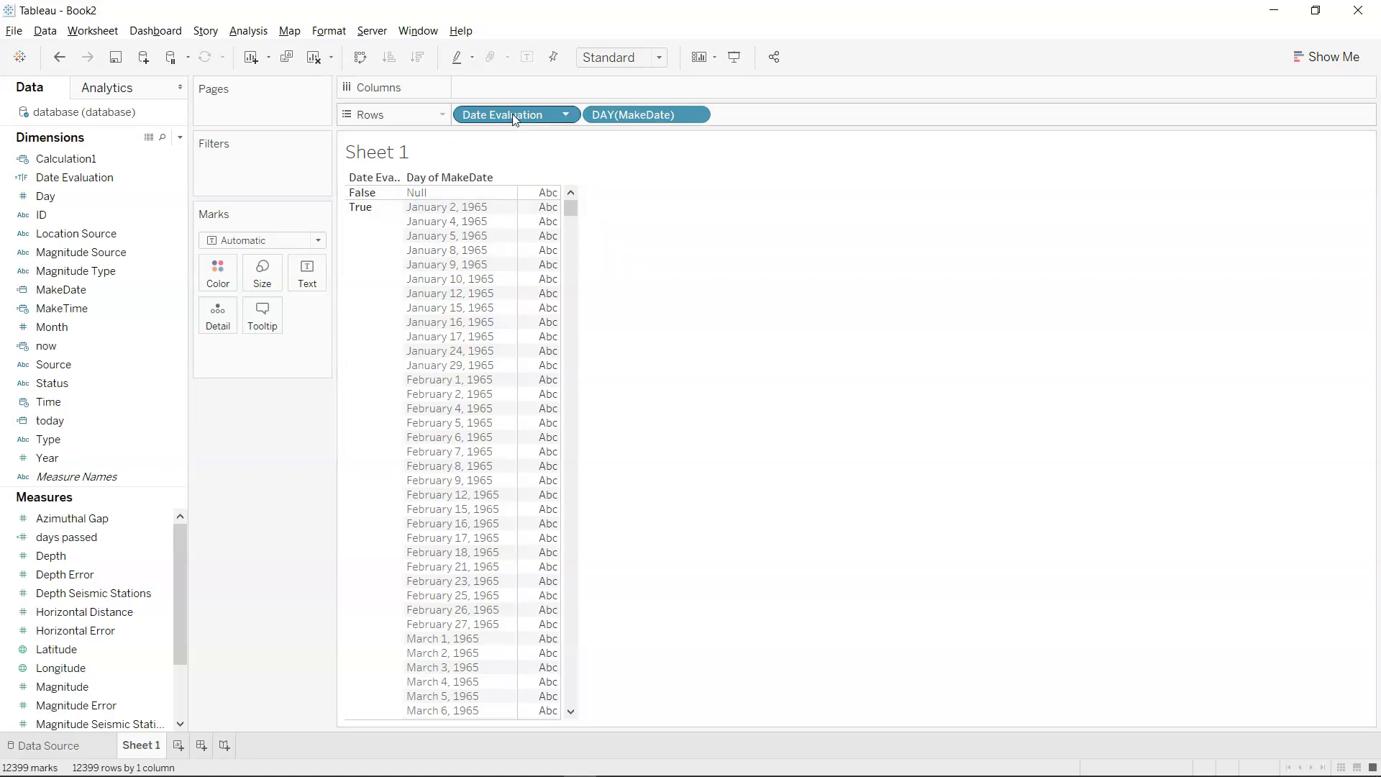
left_click_drag(513, 119, 737, 116)
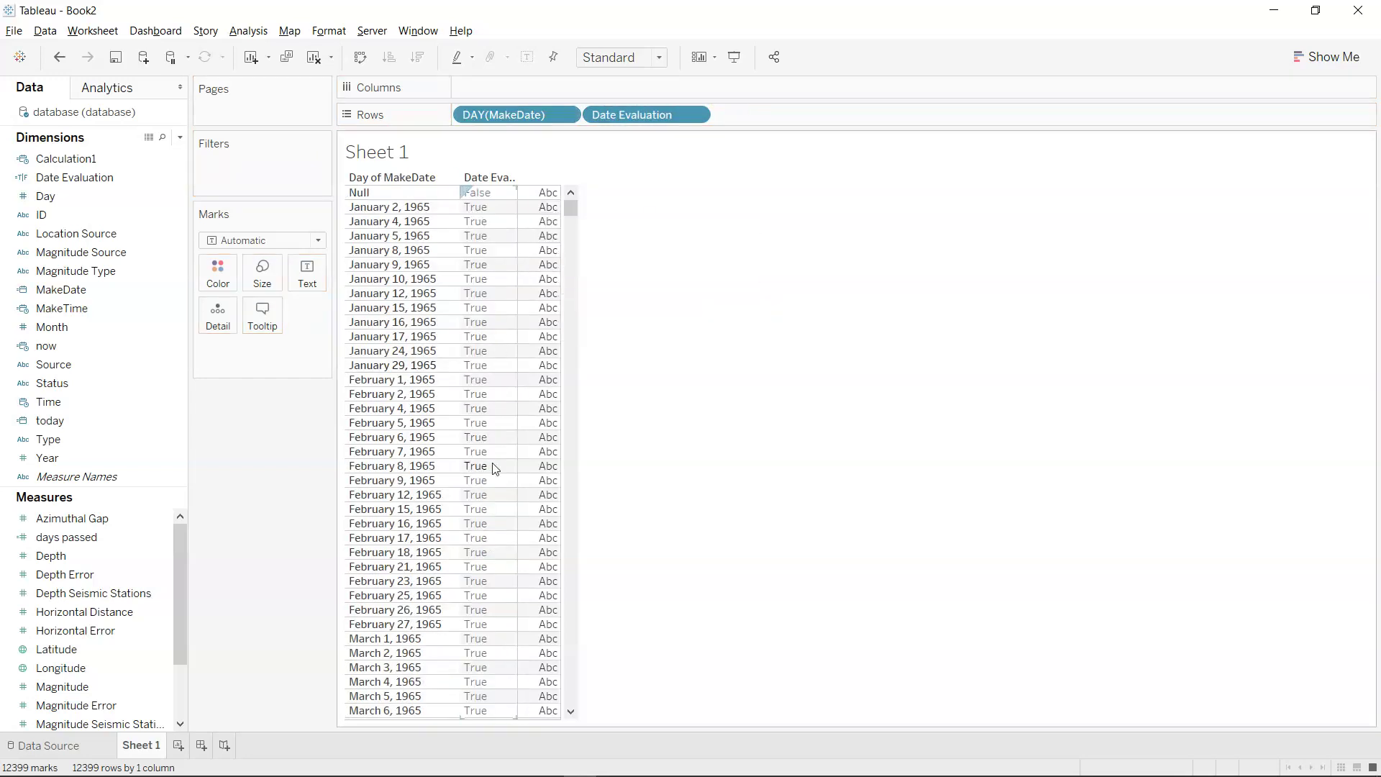
scroll(493, 468, "down", 8)
left_click_drag(573, 210, 554, 165)
key("alt")
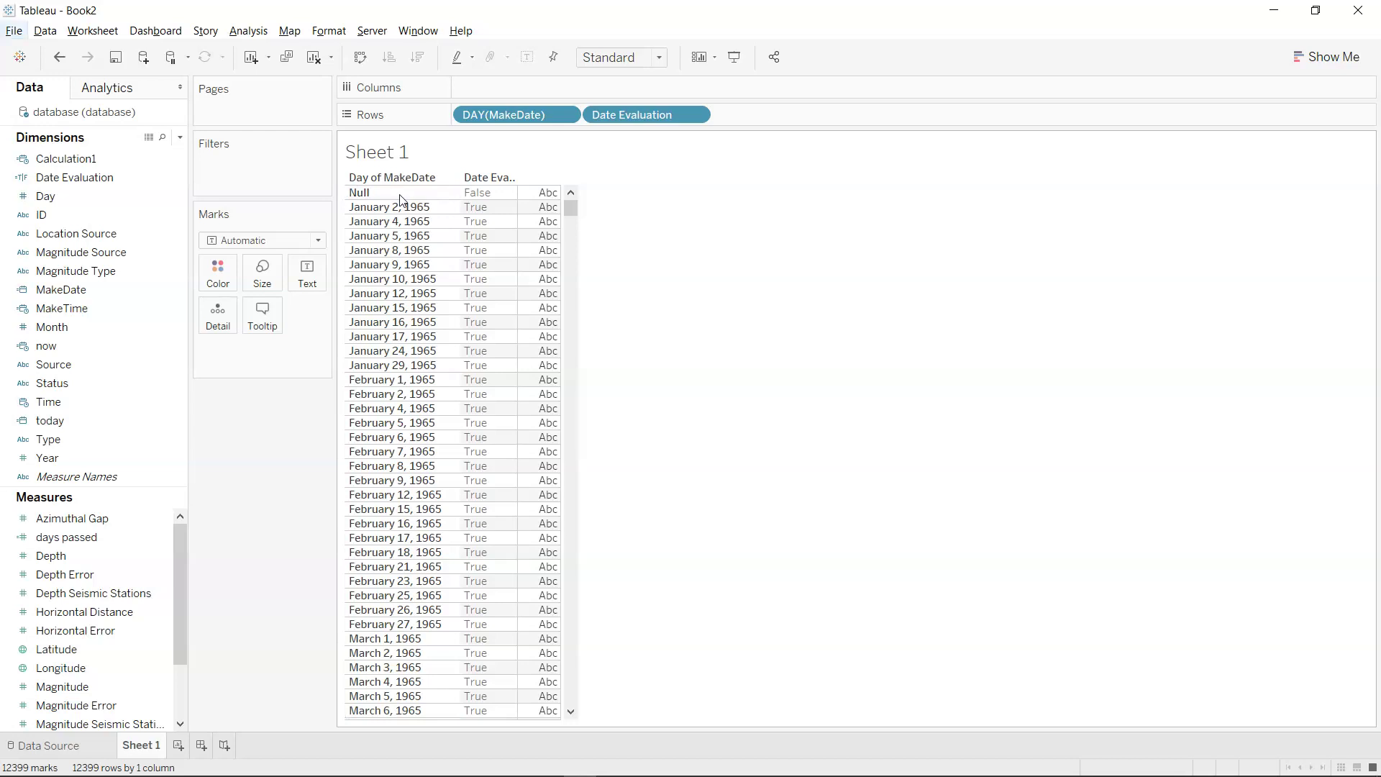